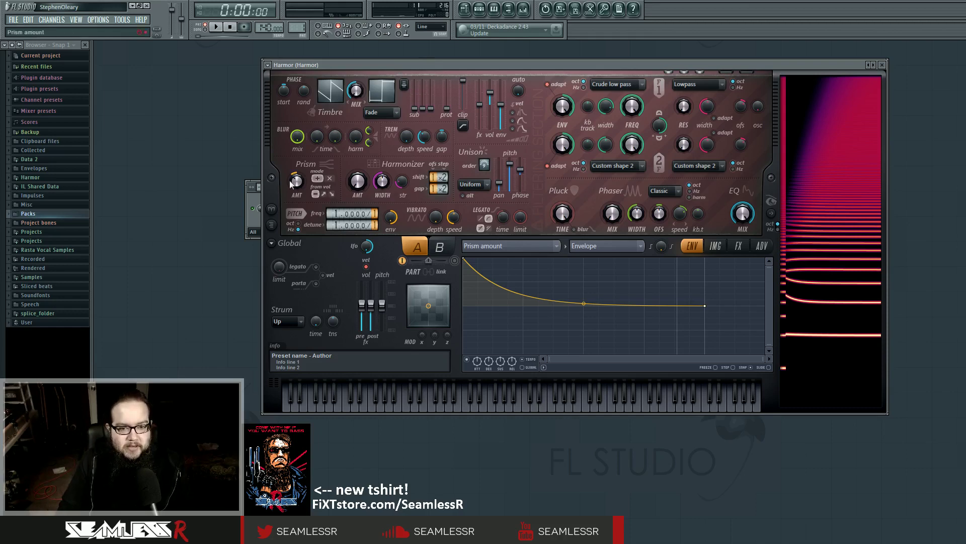
- Open the Harmonic prism shaping curve and reduce the tension steps of its middle segment to a single smooth falling slope
{"action": "left_click", "coordinate": [527, 246]}
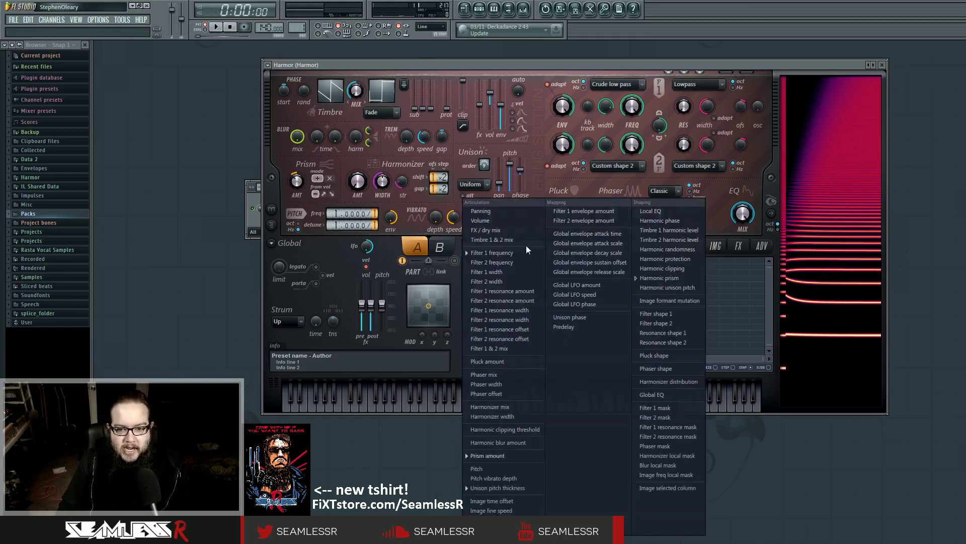
{"action": "left_click", "coordinate": [664, 279]}
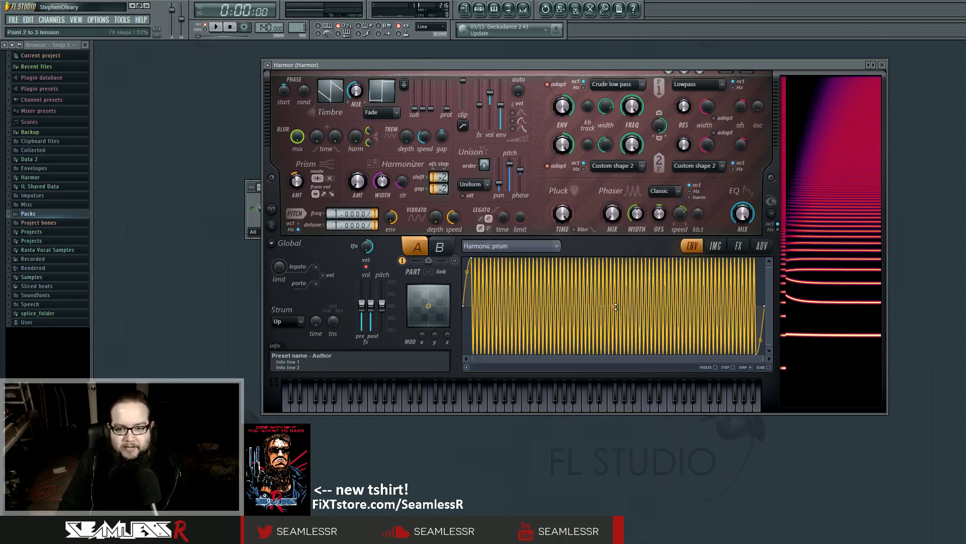
{"action": "mouse_move", "coordinate": [615, 307]}
{"action": "left_mouse_down"}
{"action": "mouse_move", "coordinate": [629, 313]}
{"action": "mouse_move", "coordinate": [614, 311]}
{"action": "mouse_move", "coordinate": [620, 325]}
{"action": "left_mouse_up"}
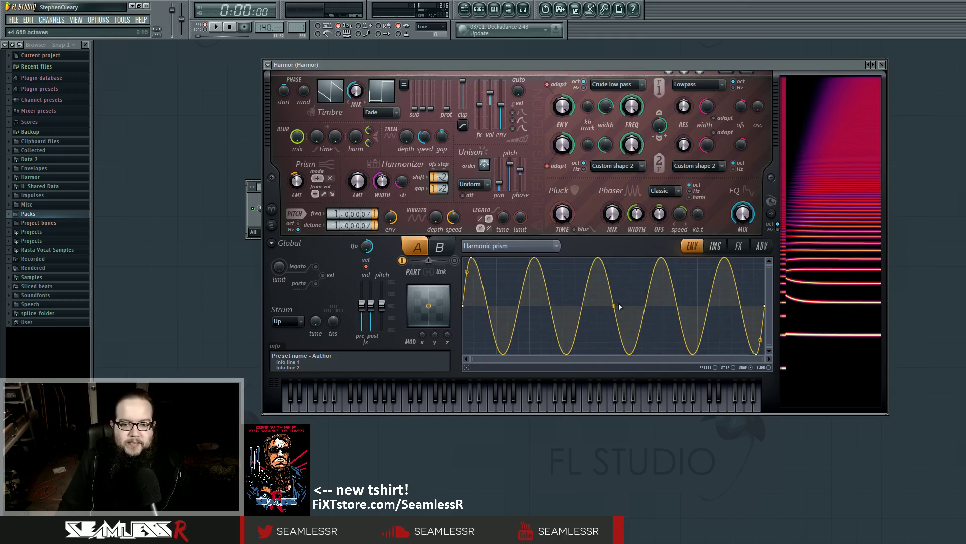
{"action": "mouse_move", "coordinate": [615, 306]}
{"action": "left_mouse_down"}
{"action": "mouse_move", "coordinate": [615, 322]}
{"action": "mouse_move", "coordinate": [615, 292]}
{"action": "left_mouse_up"}
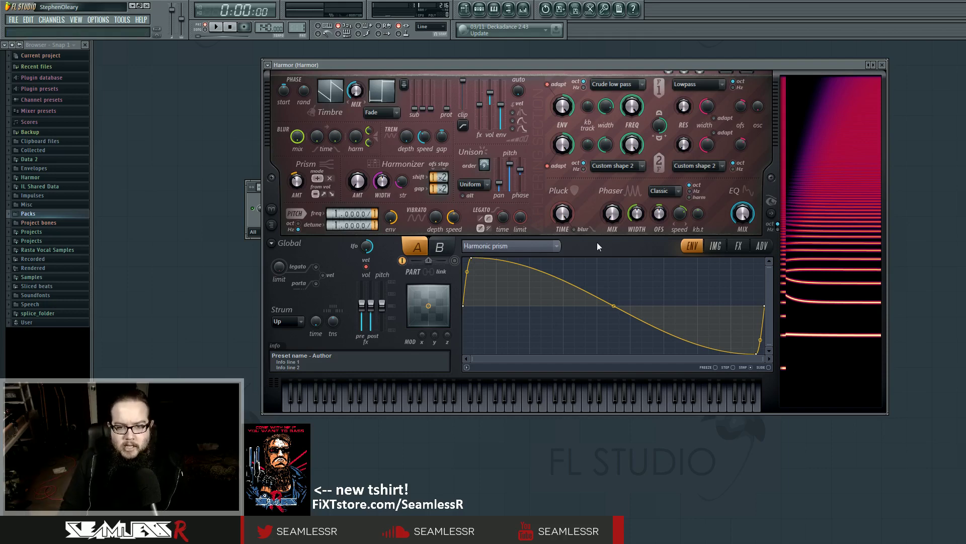
- Open the Harmonic unison pitch curve and add evenly spaced points on its centre line at each octave from +1 to +8
{"action": "left_click", "coordinate": [553, 246]}
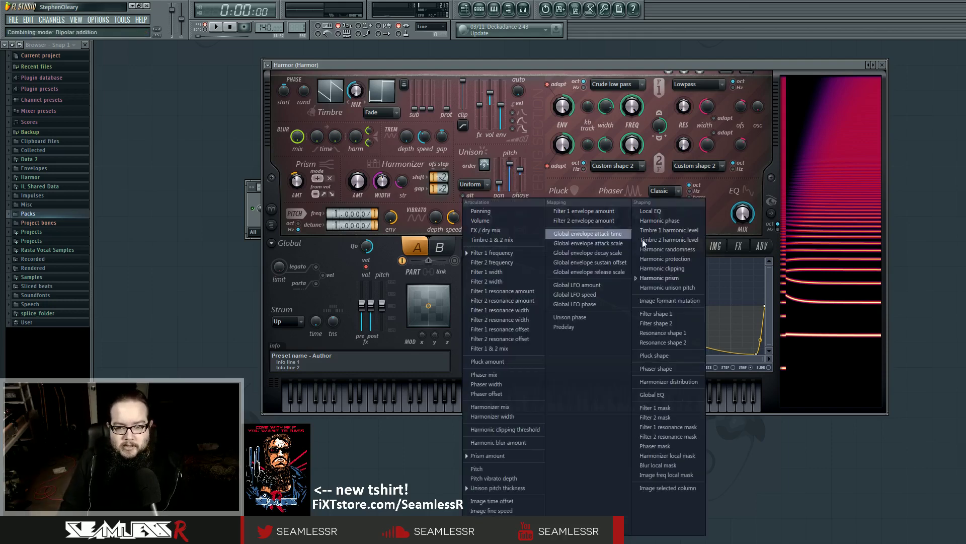
{"action": "left_click", "coordinate": [677, 287]}
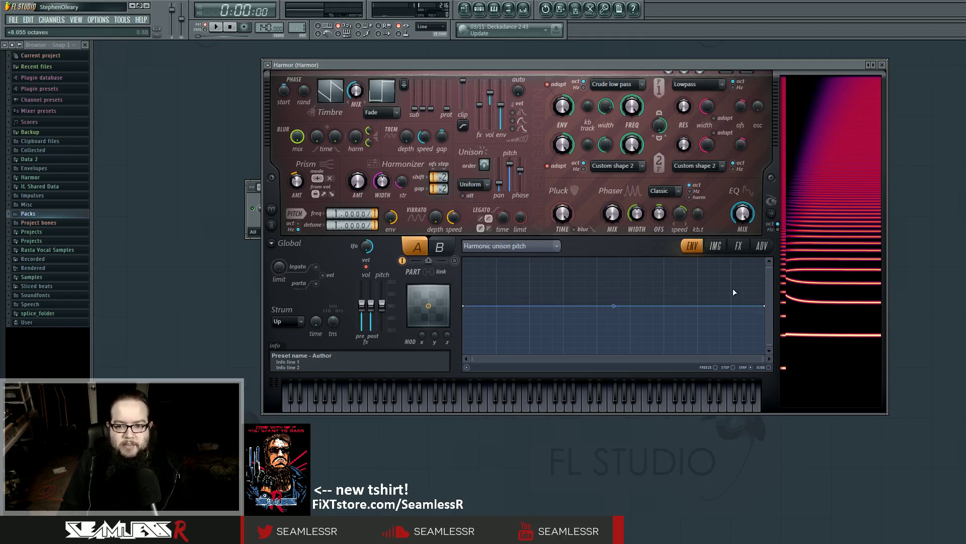
{"action": "right_click", "coordinate": [496, 305]}
{"action": "right_click", "coordinate": [631, 306]}
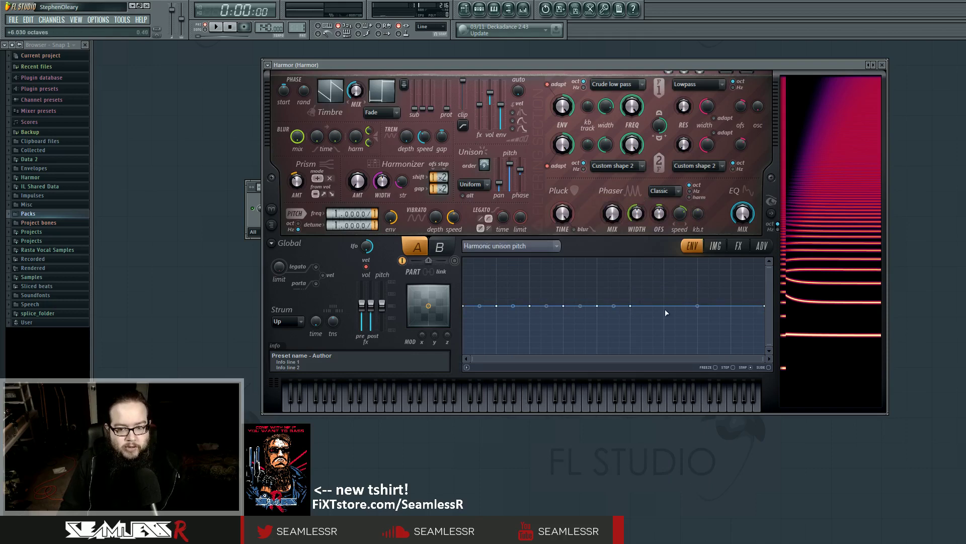
{"action": "right_click", "coordinate": [664, 306]}
{"action": "right_click", "coordinate": [698, 306]}
{"action": "right_click", "coordinate": [732, 306]}
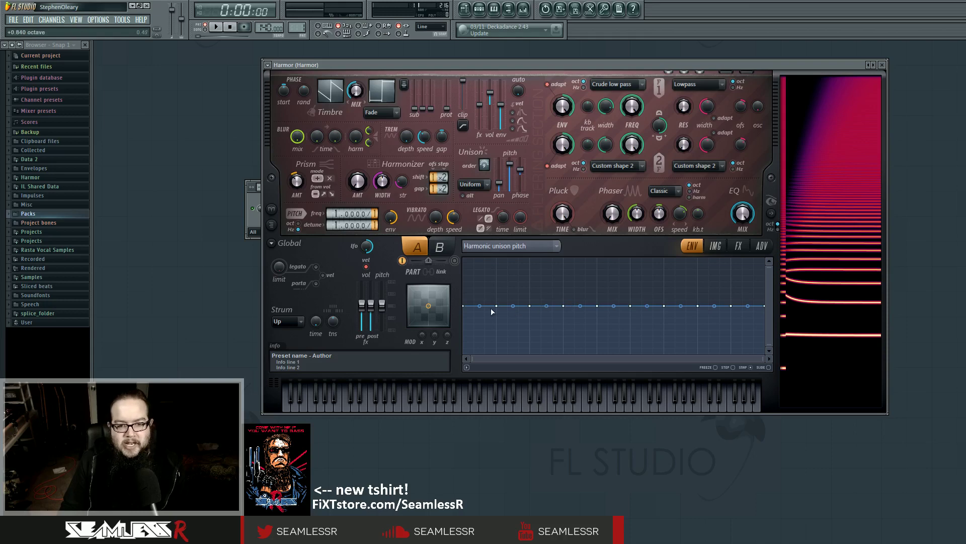
- Try raising the final unison pitch point at +9 octaves to 0.75, and return it to the centre line
{"action": "mouse_move", "coordinate": [464, 305]}
{"action": "left_mouse_down"}
{"action": "mouse_move", "coordinate": [466, 320]}
{"action": "mouse_move", "coordinate": [463, 305]}
{"action": "left_mouse_up"}
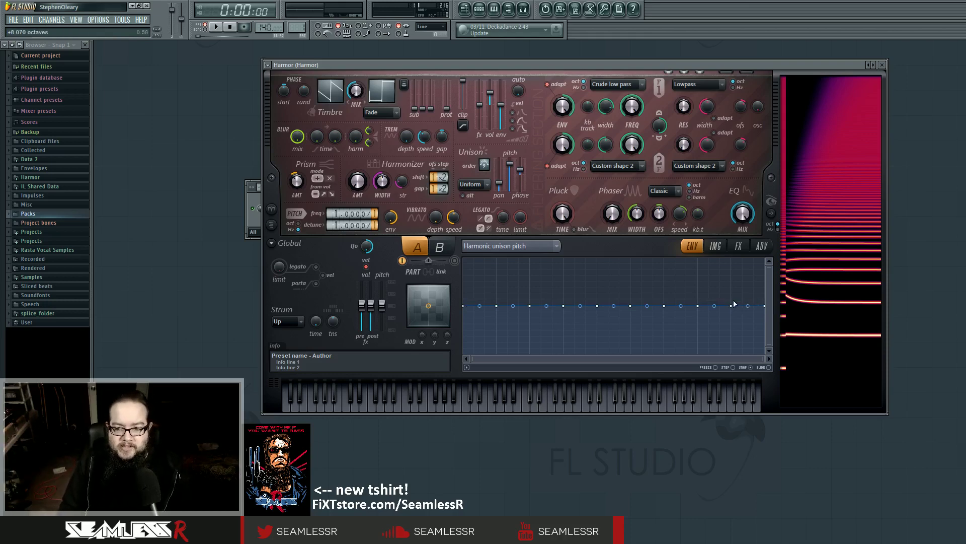
{"action": "left_click_drag", "start_coordinate": [768, 307], "coordinate": [764, 282]}
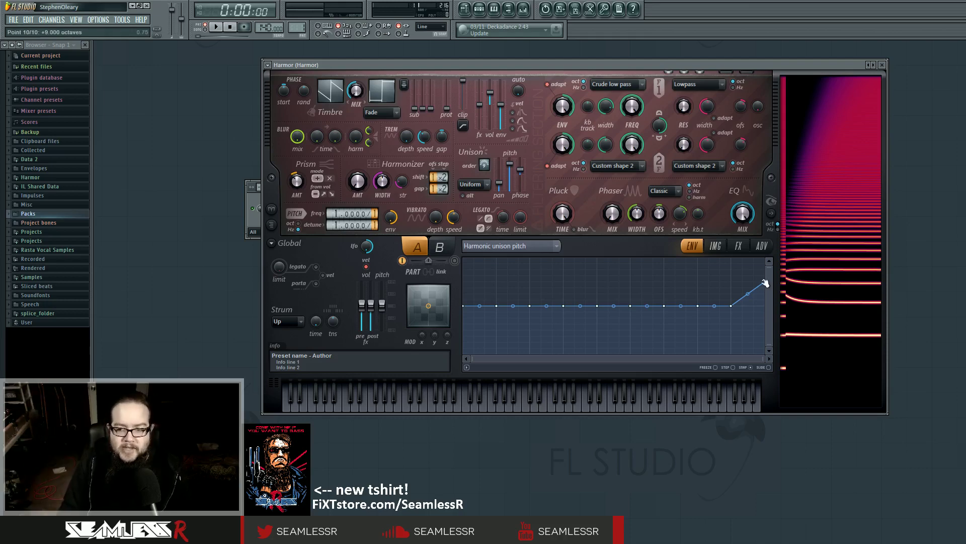
{"action": "left_click_drag", "start_coordinate": [765, 282], "coordinate": [765, 306]}
- Return to the Harmonic prism shaping curve and play a test note
{"action": "left_click", "coordinate": [536, 246]}
{"action": "mouse_move", "coordinate": [658, 278]}
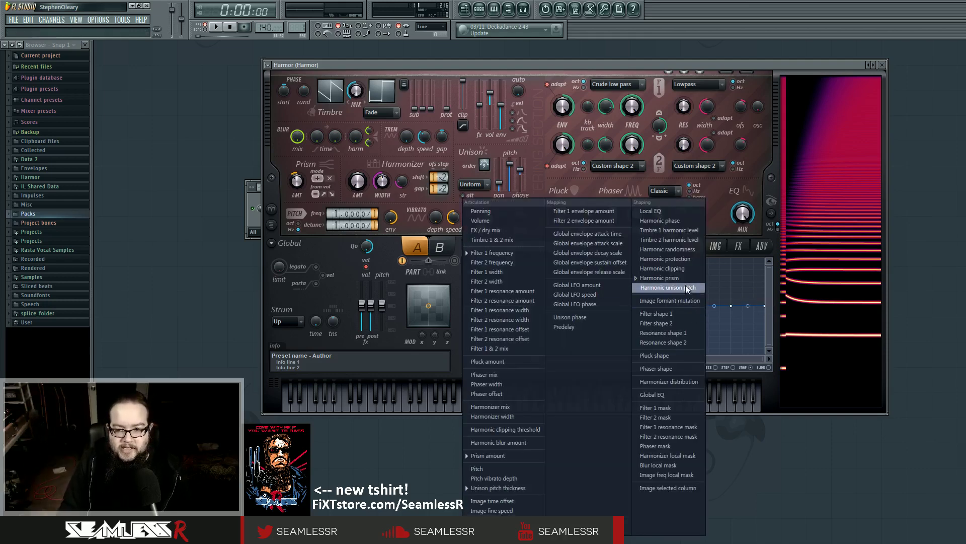
{"action": "left_click", "coordinate": [730, 286]}
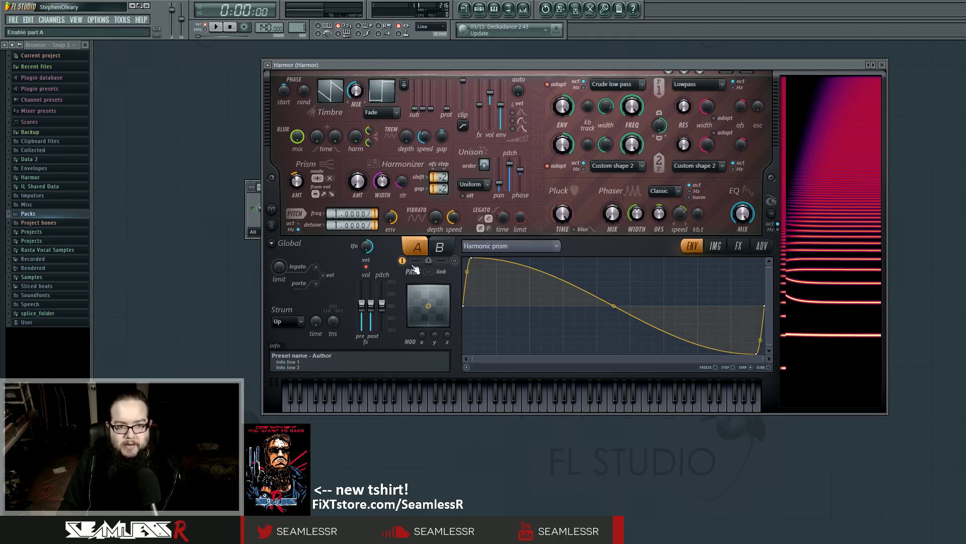
{"action": "key", "text": "c"}
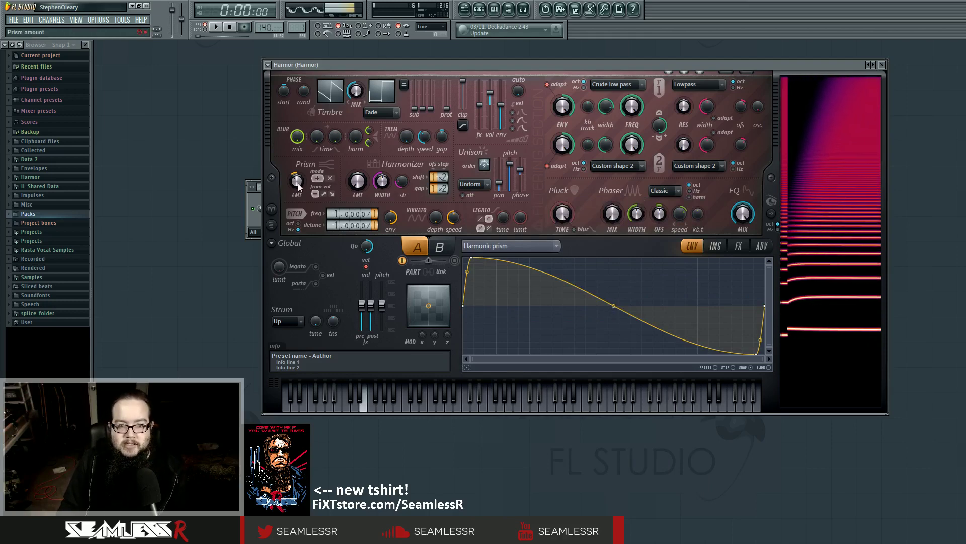
- Open the Prism amount articulator, turn its envelope off and audition a note while changing the prism amount
{"action": "left_click", "coordinate": [493, 247]}
{"action": "right_click", "coordinate": [292, 174]}
{"action": "right_click", "coordinate": [292, 180]}
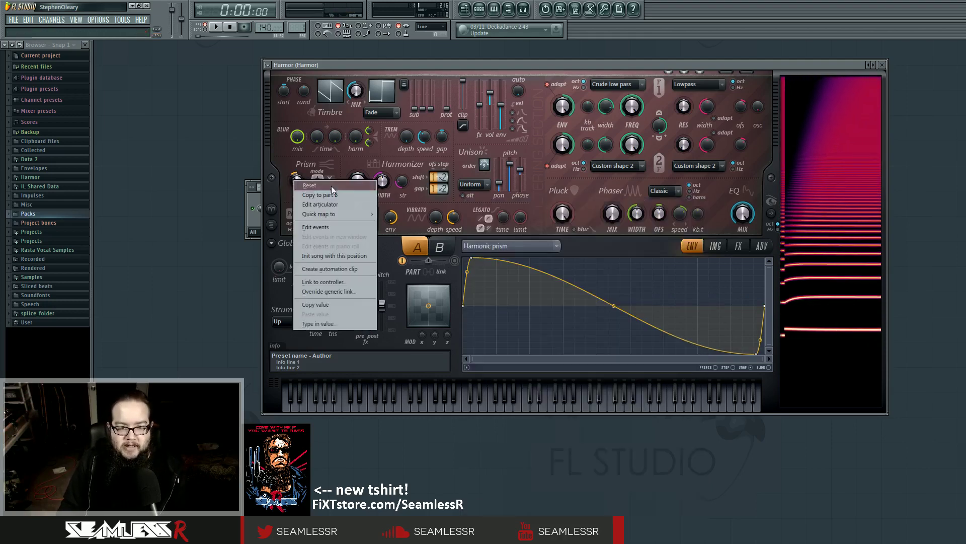
{"action": "left_click", "coordinate": [332, 204]}
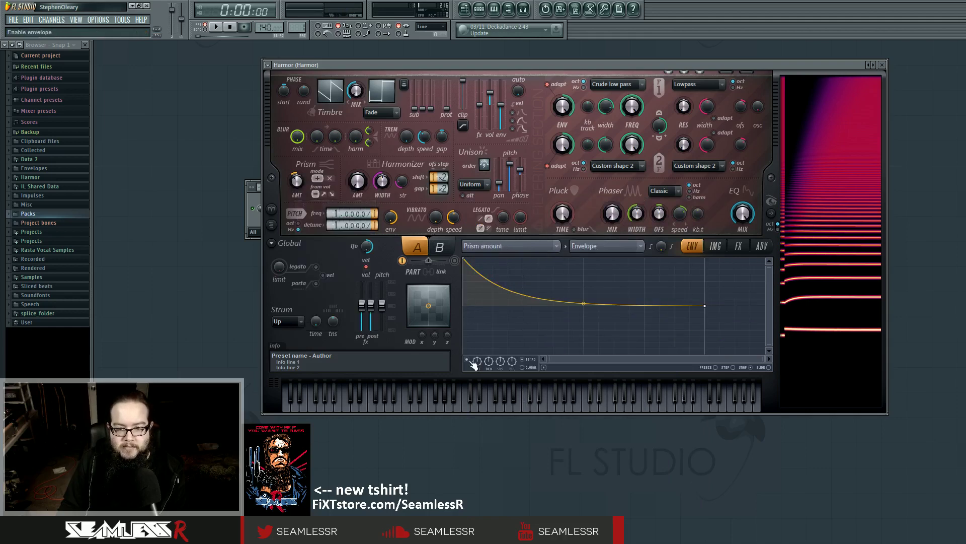
{"action": "key", "text": "c"}
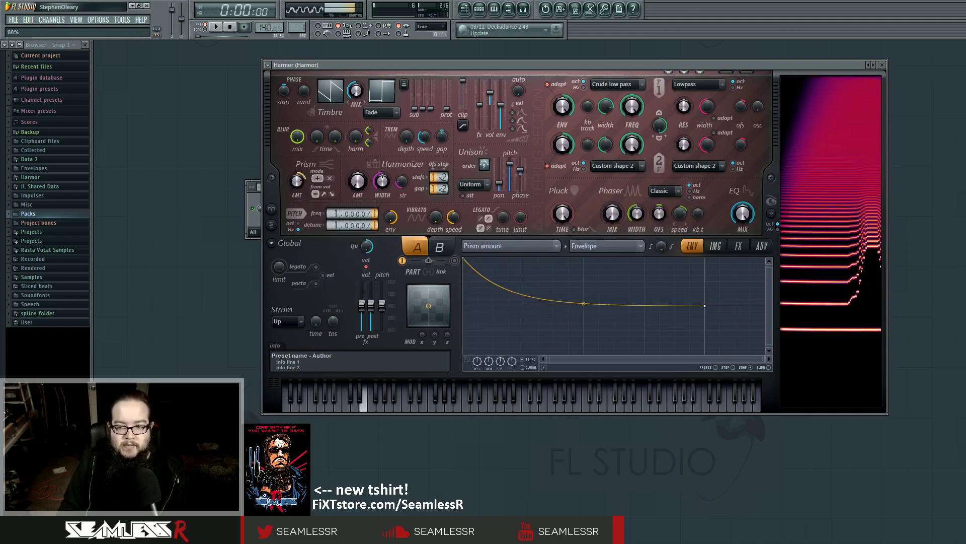
- Open the Harmonic prism curve and try a series of repeating waves in its middle segment
{"action": "left_click", "coordinate": [528, 246]}
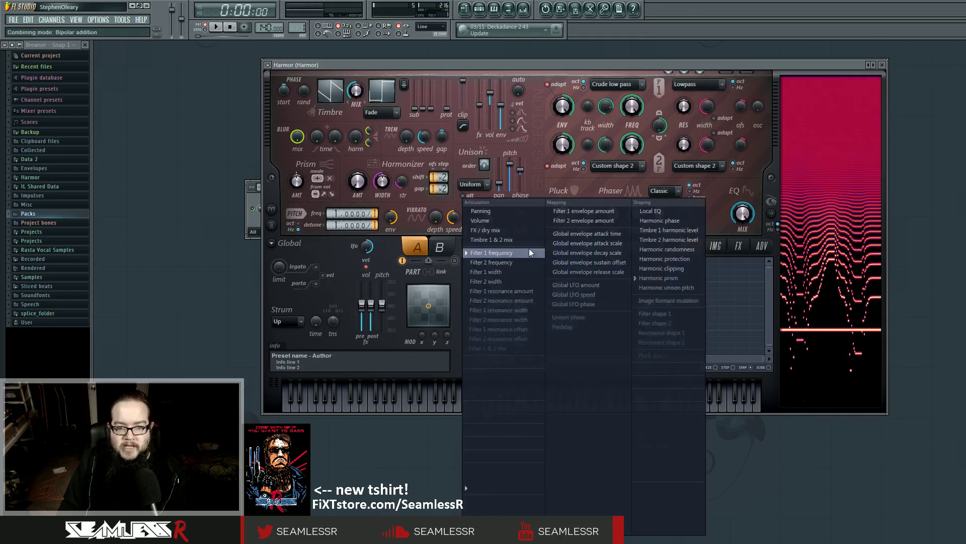
{"action": "left_click", "coordinate": [685, 278]}
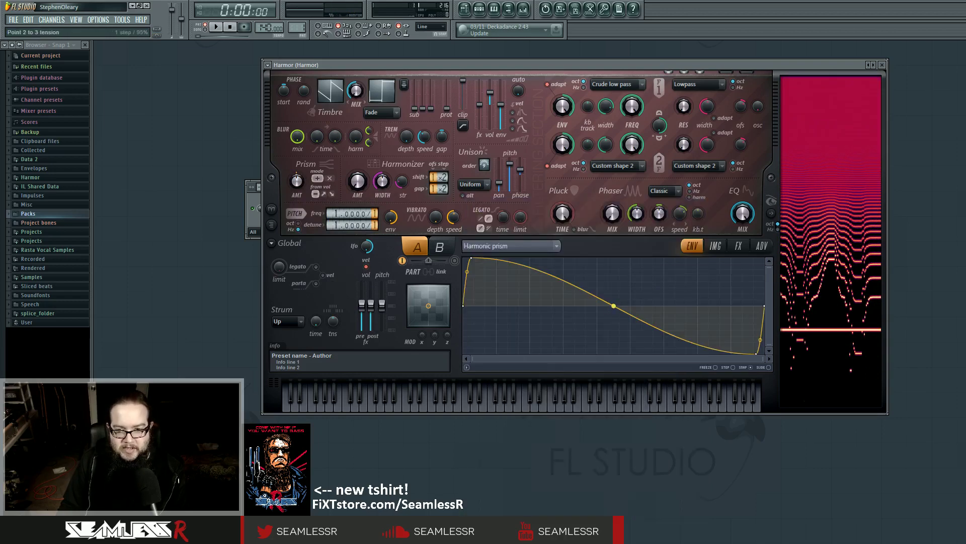
{"action": "mouse_move", "coordinate": [614, 306]}
{"action": "left_mouse_down"}
{"action": "mouse_move", "coordinate": [614, 272]}
{"action": "mouse_move", "coordinate": [614, 289]}
{"action": "left_mouse_up"}
- Sweep the Prism amount in both directions and restore the prism curve's middle segment to a single smooth slope
{"action": "left_click_drag", "start_coordinate": [296, 182], "coordinate": [297, 236]}
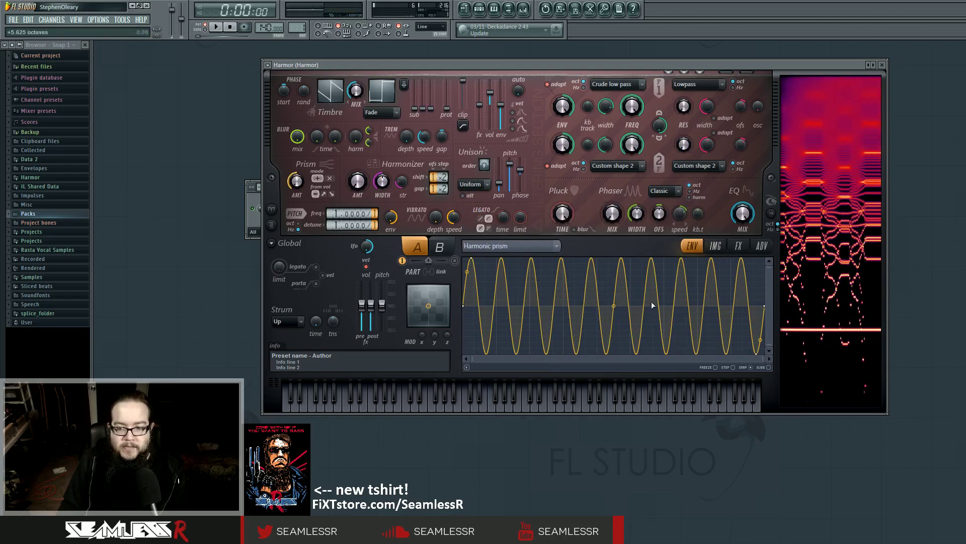
{"action": "left_click_drag", "start_coordinate": [295, 185], "coordinate": [295, 136]}
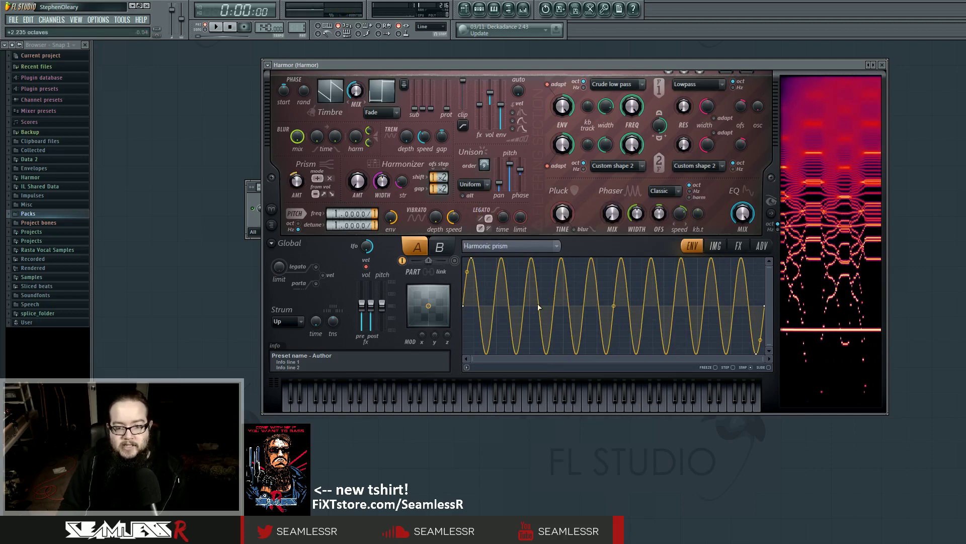
{"action": "left_click_drag", "start_coordinate": [613, 305], "coordinate": [614, 274]}
- Examine the Prism amount and Unison pitch thickness envelopes and play a test note
{"action": "right_click", "coordinate": [292, 179]}
{"action": "left_click", "coordinate": [316, 202]}
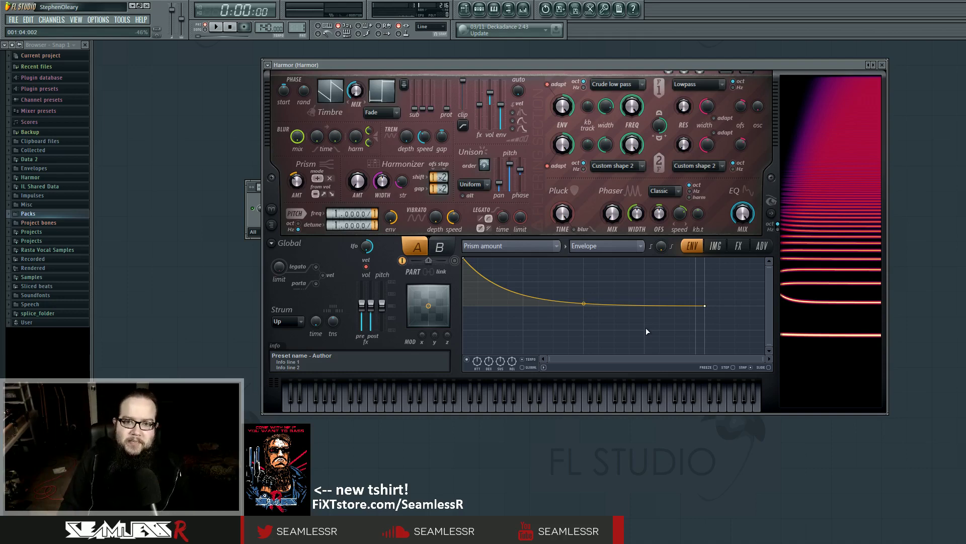
{"action": "right_click", "coordinate": [508, 166]}
{"action": "left_click", "coordinate": [528, 192]}
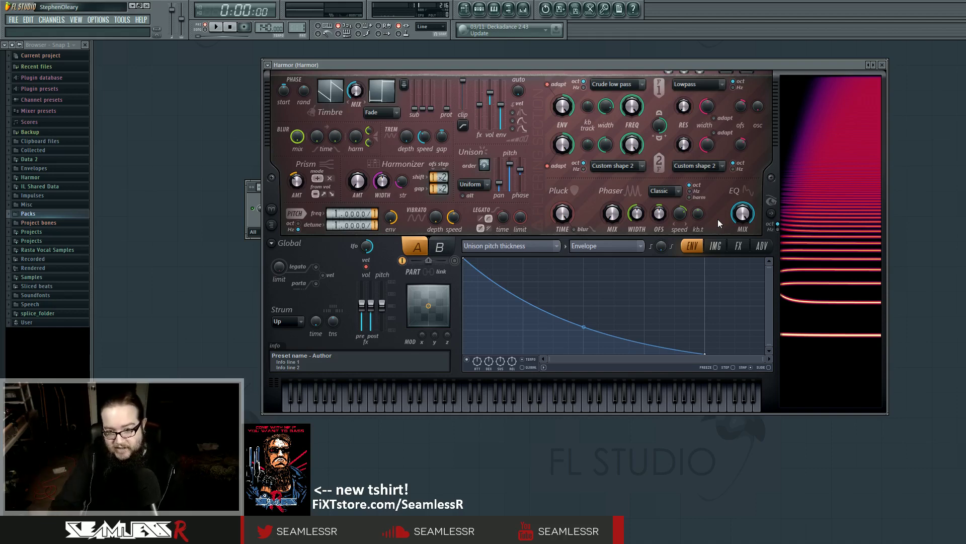
{"action": "key", "text": "c"}
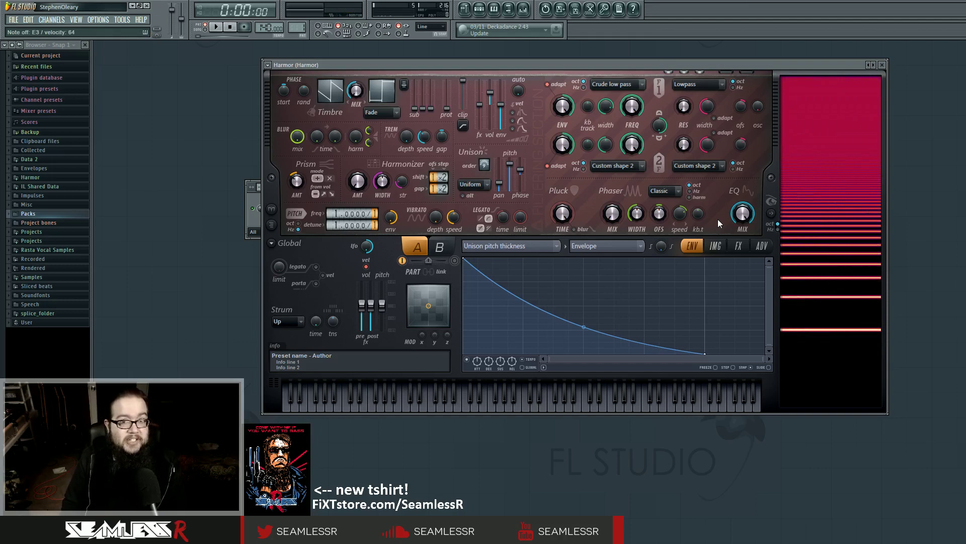
- Turn the Prism amount envelope off to audition notes without it, and turn it back on
{"action": "right_click", "coordinate": [294, 191]}
{"action": "left_click", "coordinate": [330, 213]}
{"action": "left_click", "coordinate": [468, 358]}
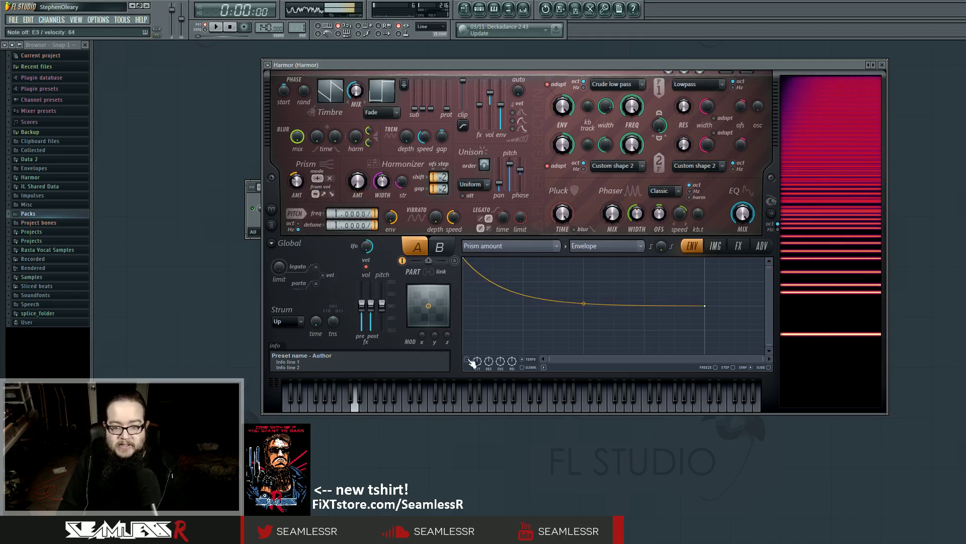
{"action": "left_click", "coordinate": [467, 360]}
{"action": "right_click", "coordinate": [297, 184]}
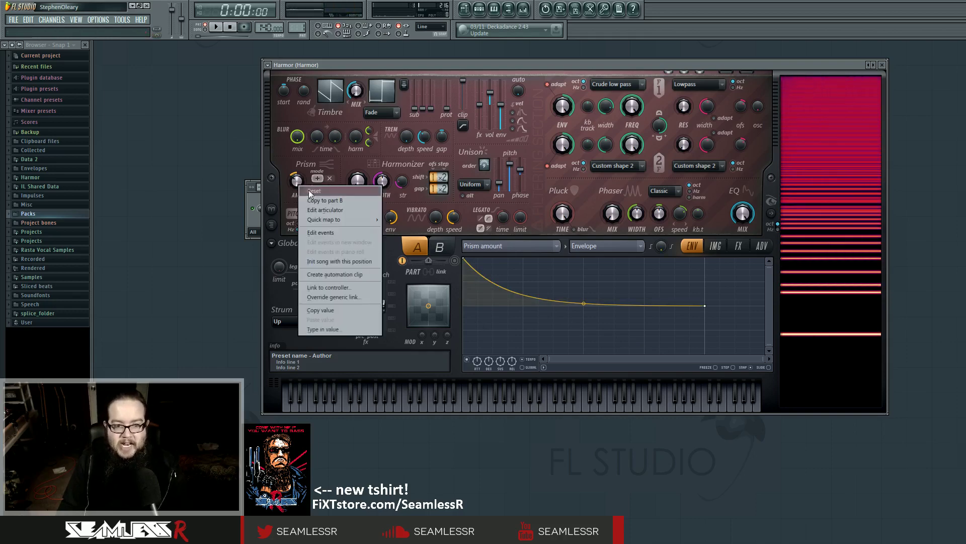
{"action": "left_click", "coordinate": [285, 189]}
- Open the Unison pitch thickness articulator and toggle its envelope off and back on
{"action": "right_click", "coordinate": [509, 166]}
{"action": "left_click", "coordinate": [532, 188]}
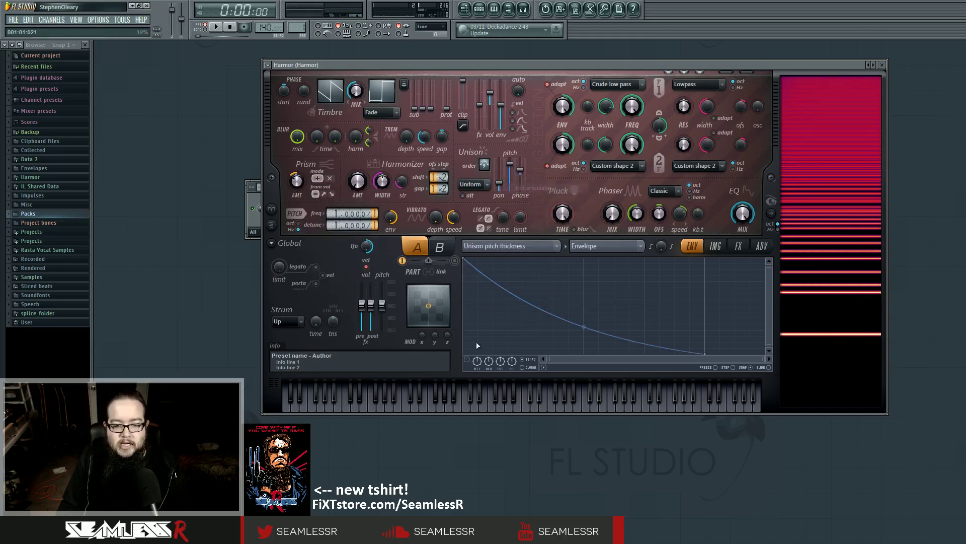
{"action": "left_click", "coordinate": [468, 360]}
- Examine the Filter 1 frequency envelope, the effects settings and the available unison distribution modes
{"action": "right_click", "coordinate": [631, 105]}
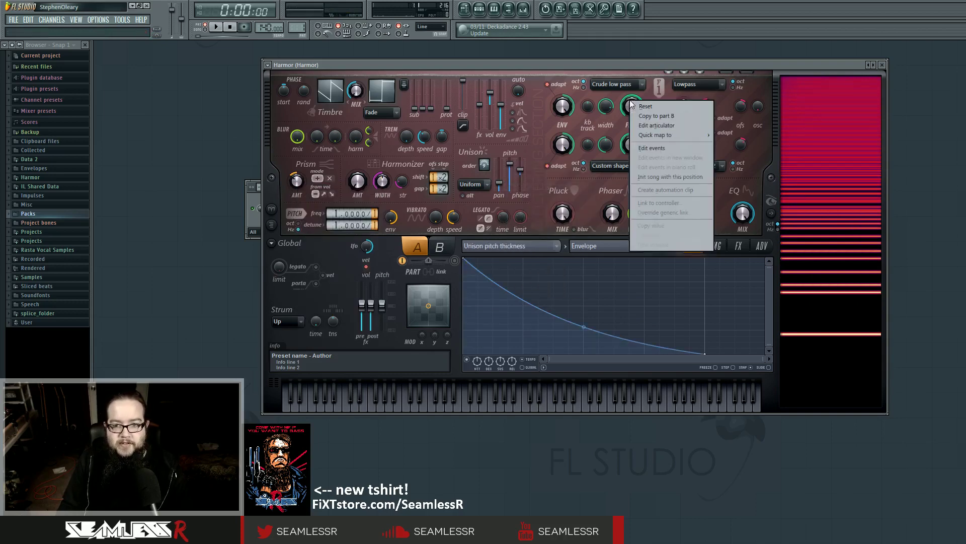
{"action": "left_click", "coordinate": [650, 125]}
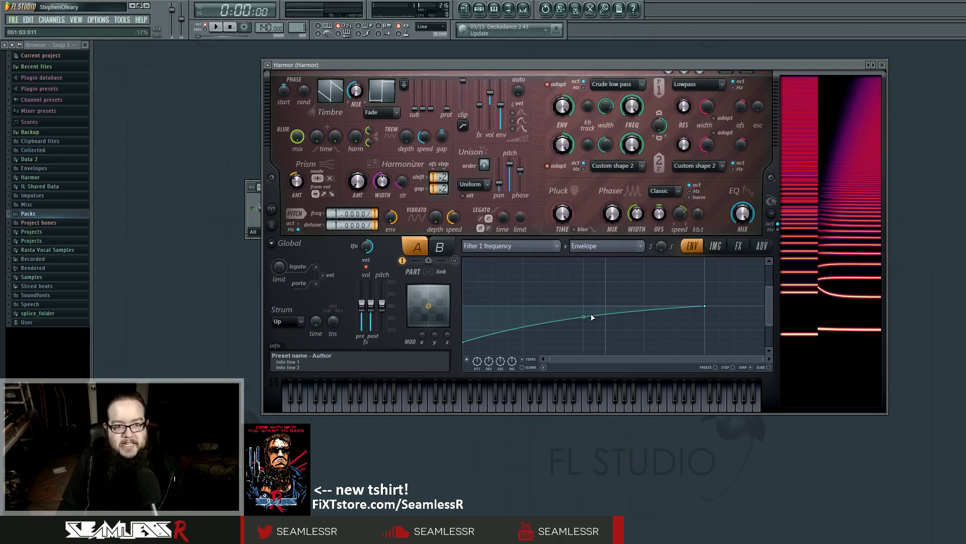
{"action": "left_click", "coordinate": [739, 245]}
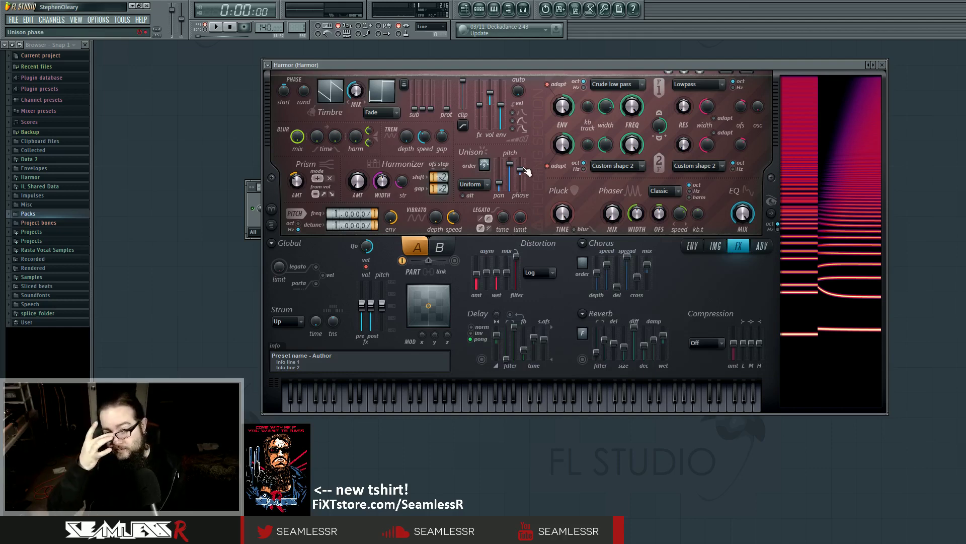
{"action": "left_click", "coordinate": [473, 184]}
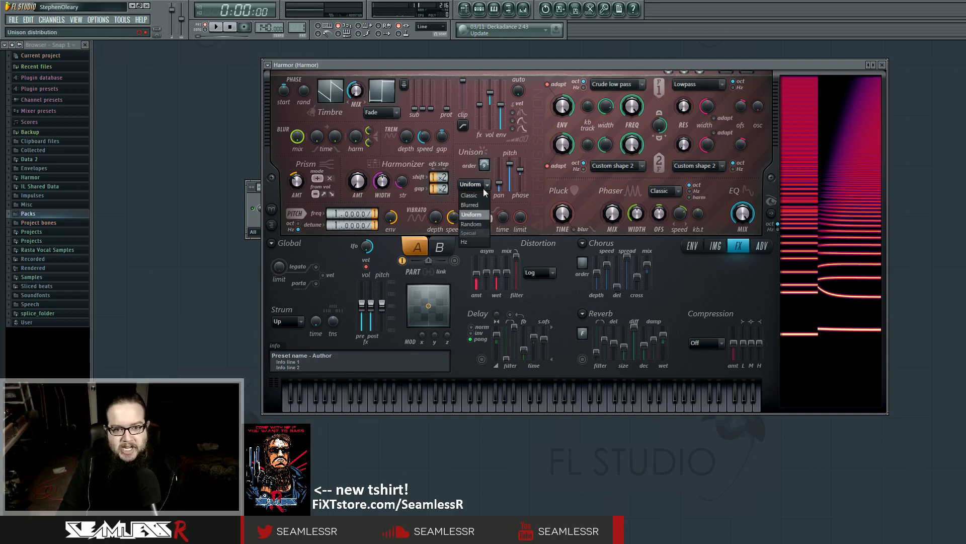
{"action": "left_click", "coordinate": [535, 194]}
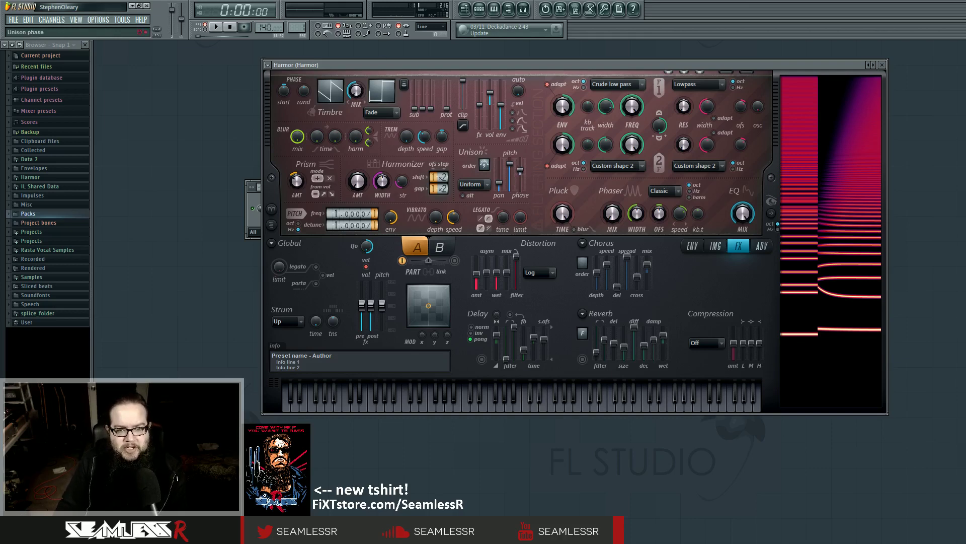
- Adjust the Unison phase and lower the Unison pitch thickness while auditioning notes
{"action": "left_click_drag", "start_coordinate": [520, 169], "coordinate": [520, 166]}
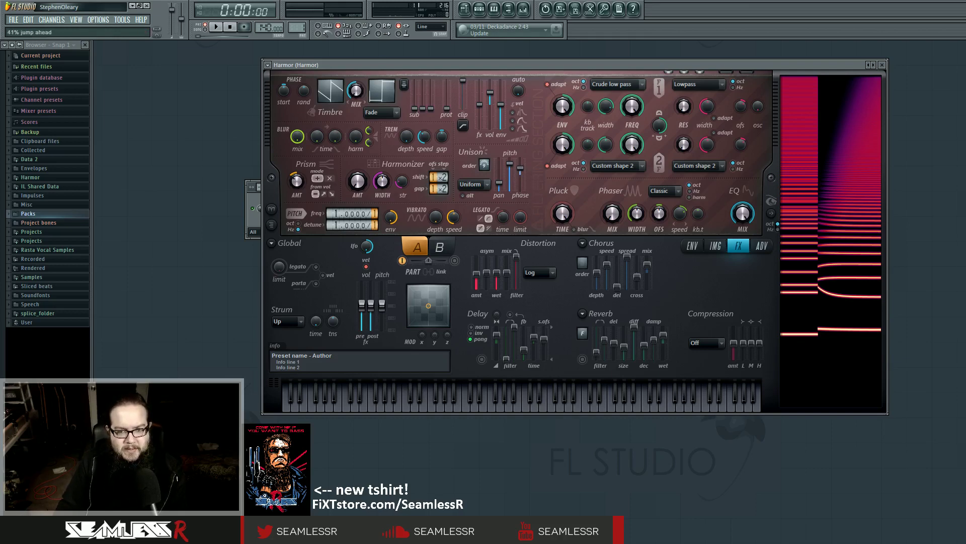
{"action": "left_click_drag", "start_coordinate": [520, 168], "coordinate": [520, 175]}
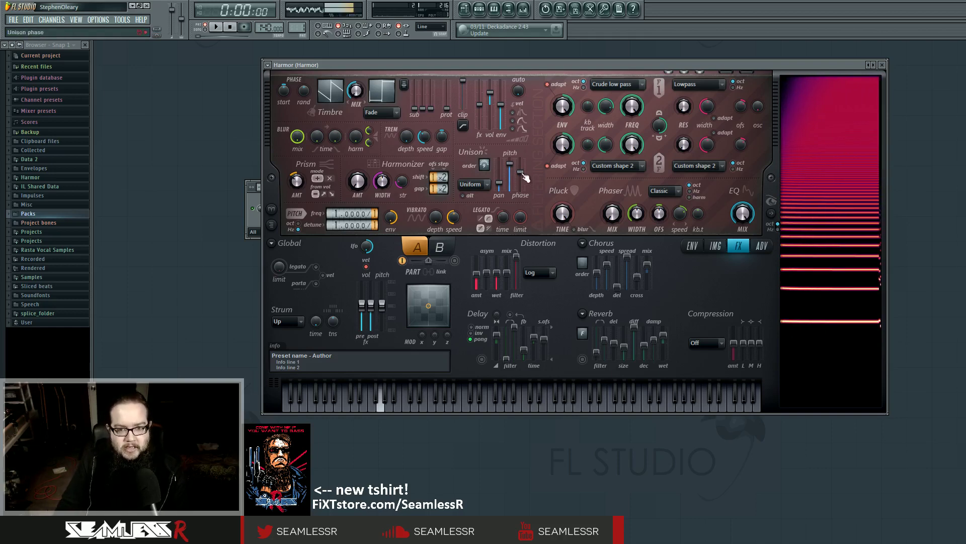
{"action": "mouse_move", "coordinate": [522, 174]}
{"action": "left_mouse_down"}
{"action": "mouse_move", "coordinate": [526, 194]}
{"action": "mouse_move", "coordinate": [521, 178]}
{"action": "left_mouse_up"}
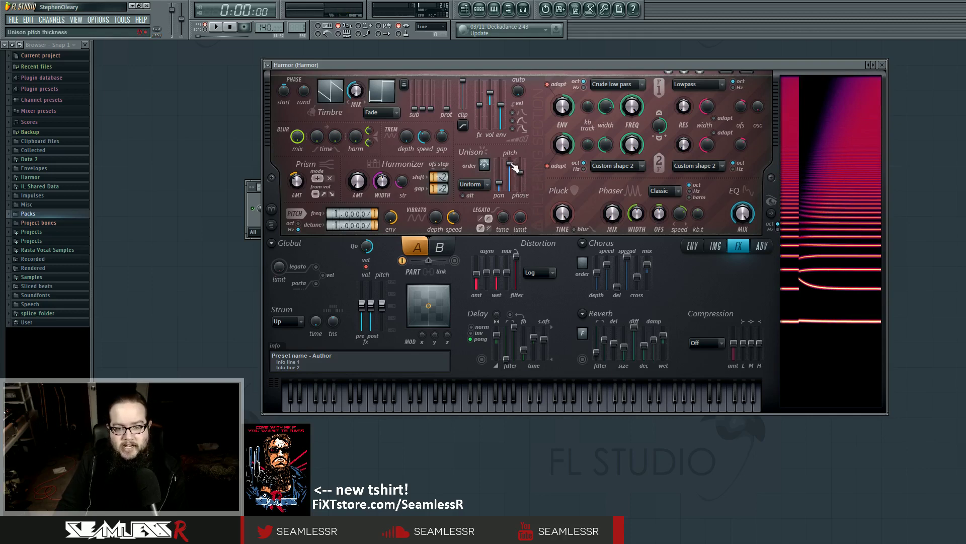
{"action": "left_click_drag", "start_coordinate": [509, 170], "coordinate": [511, 181]}
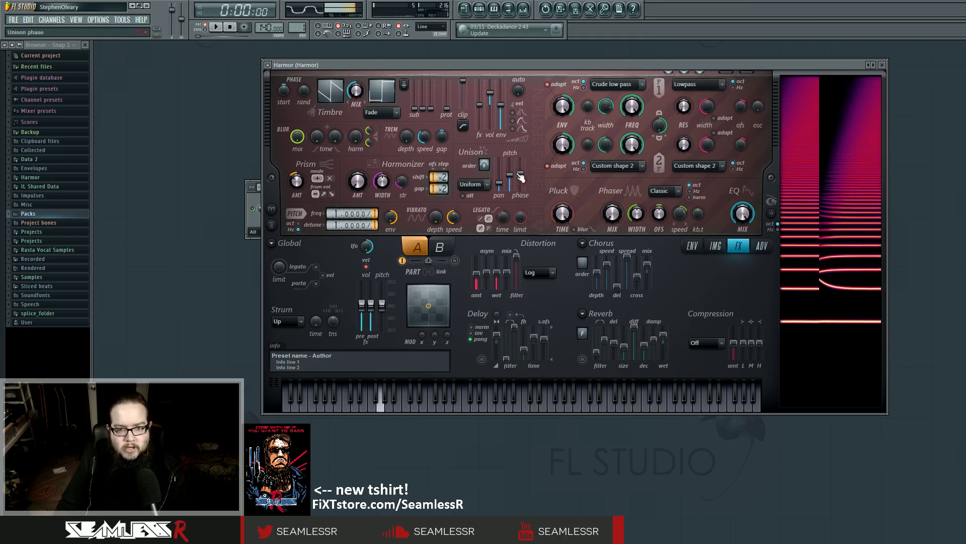
- Raise the Unison phase, and fine-tune the Unison pitch thickness and Prism amount while auditioning notes
{"action": "left_click_drag", "start_coordinate": [519, 176], "coordinate": [521, 170]}
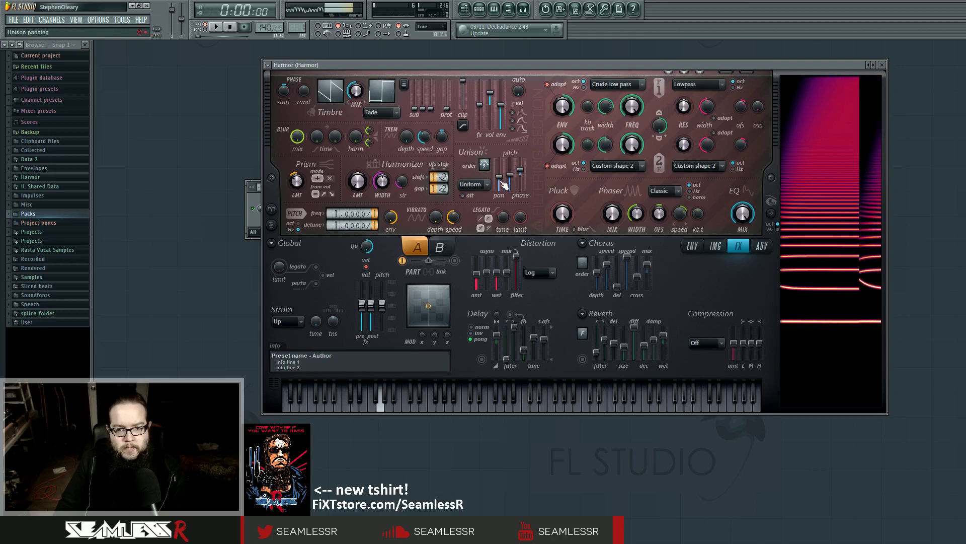
{"action": "left_click_drag", "start_coordinate": [510, 174], "coordinate": [514, 177]}
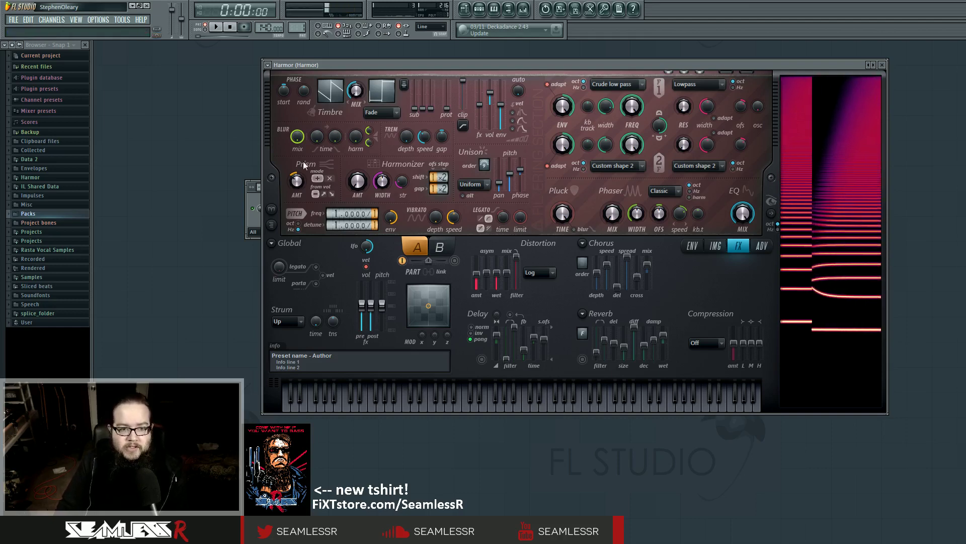
{"action": "left_click_drag", "start_coordinate": [298, 182], "coordinate": [299, 189]}
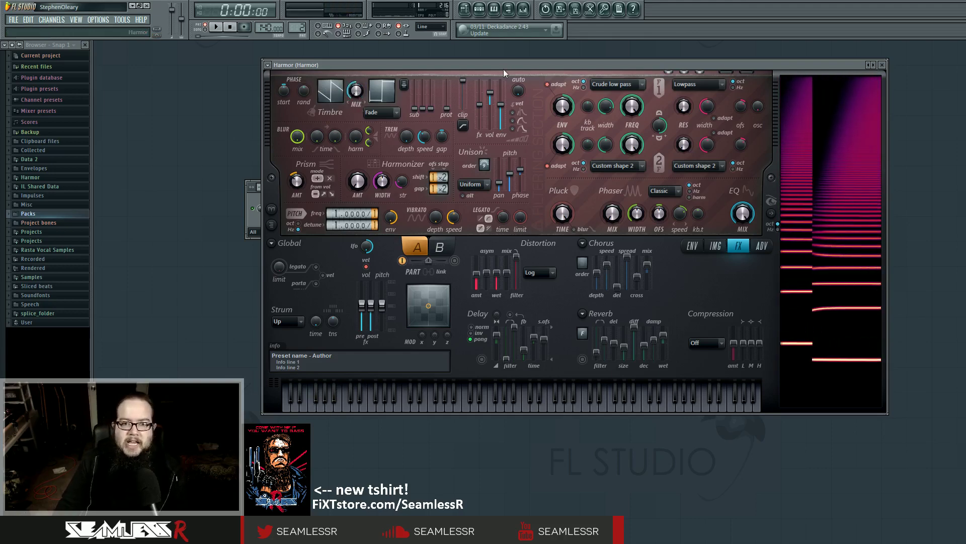
{"action": "mouse_move", "coordinate": [503, 69]}
{"action": "left_mouse_down"}
{"action": "mouse_move", "coordinate": [491, 75]}
{"action": "mouse_move", "coordinate": [505, 68]}
{"action": "left_mouse_up"}
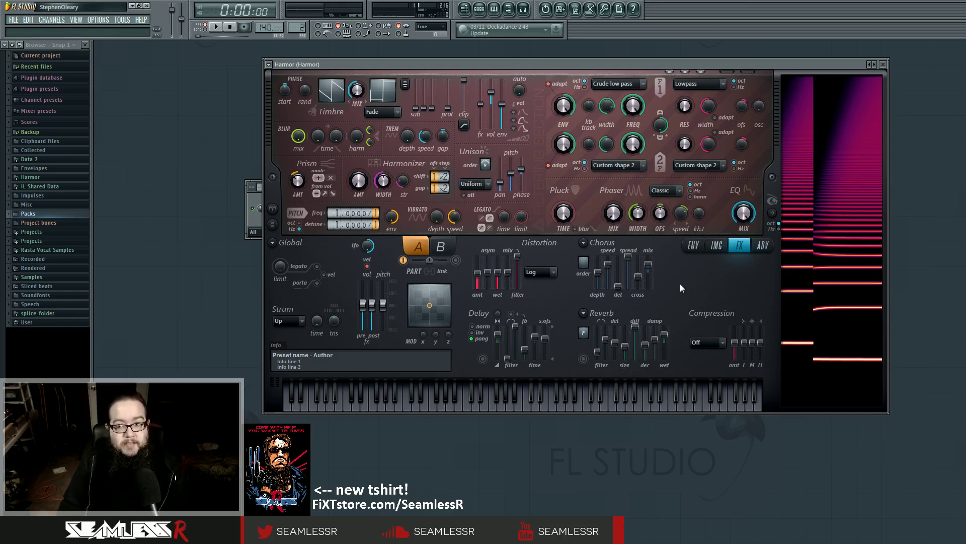
- Review the Harmonic prism shaping curve, and examine the full length of the Prism amount envelope
{"action": "left_click", "coordinate": [694, 246]}
{"action": "left_click", "coordinate": [547, 253]}
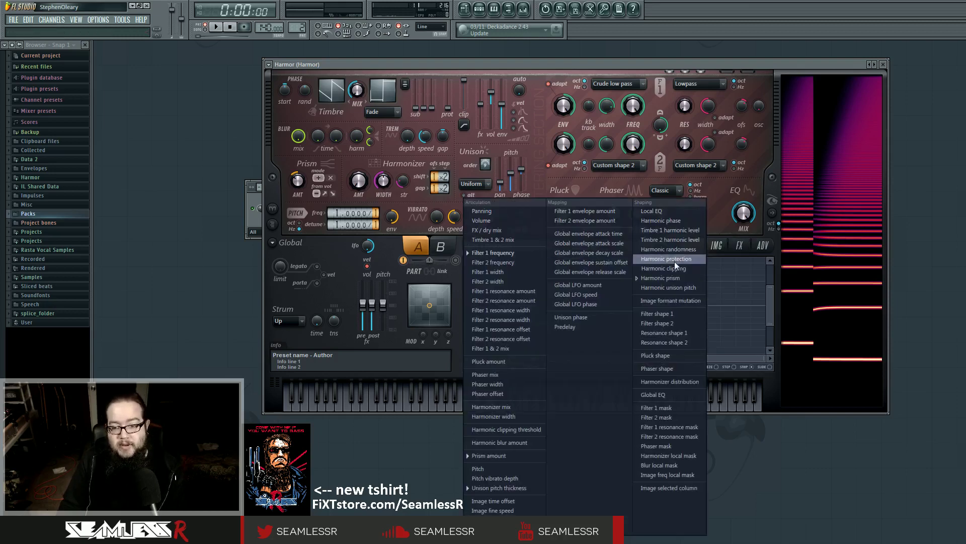
{"action": "left_click", "coordinate": [679, 278]}
{"action": "left_click", "coordinate": [526, 249]}
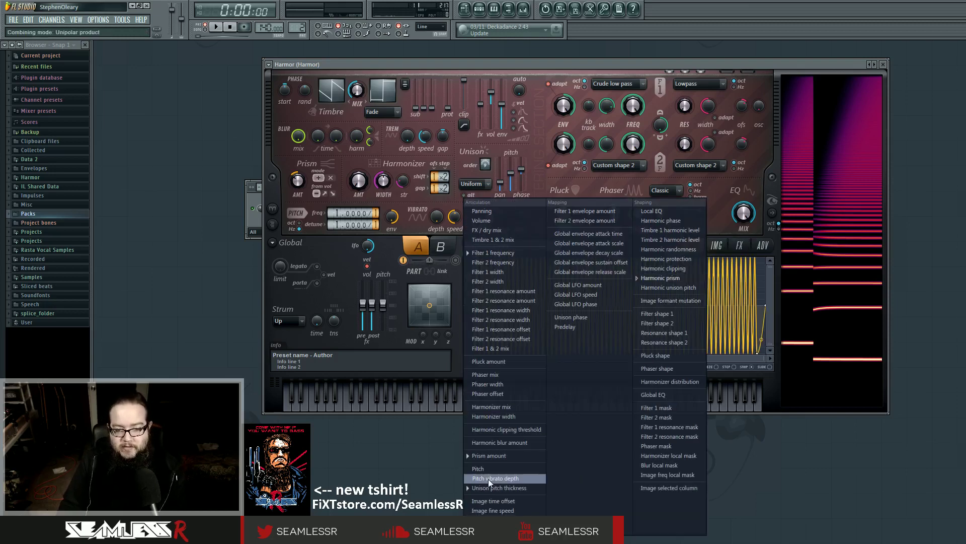
{"action": "left_click", "coordinate": [499, 456]}
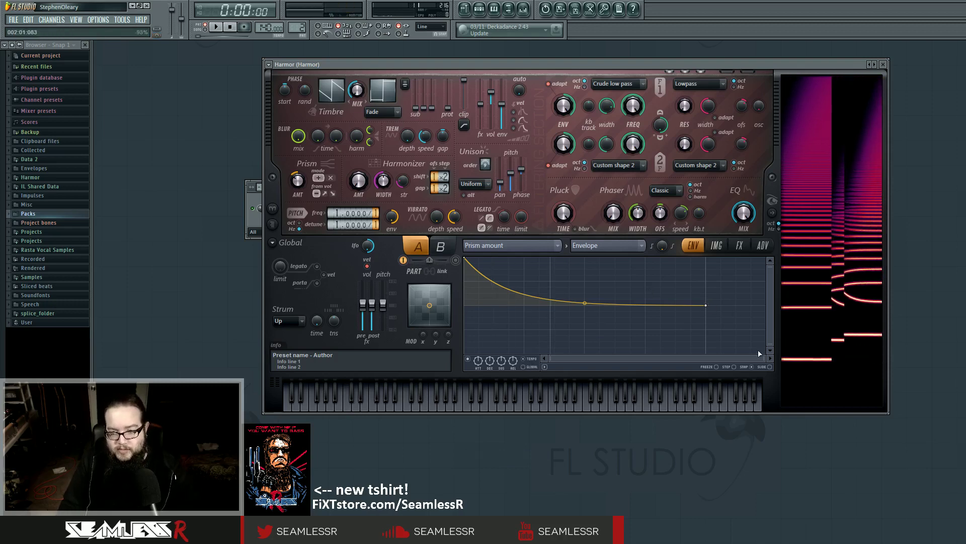
{"action": "left_click_drag", "start_coordinate": [764, 358], "coordinate": [768, 359]}
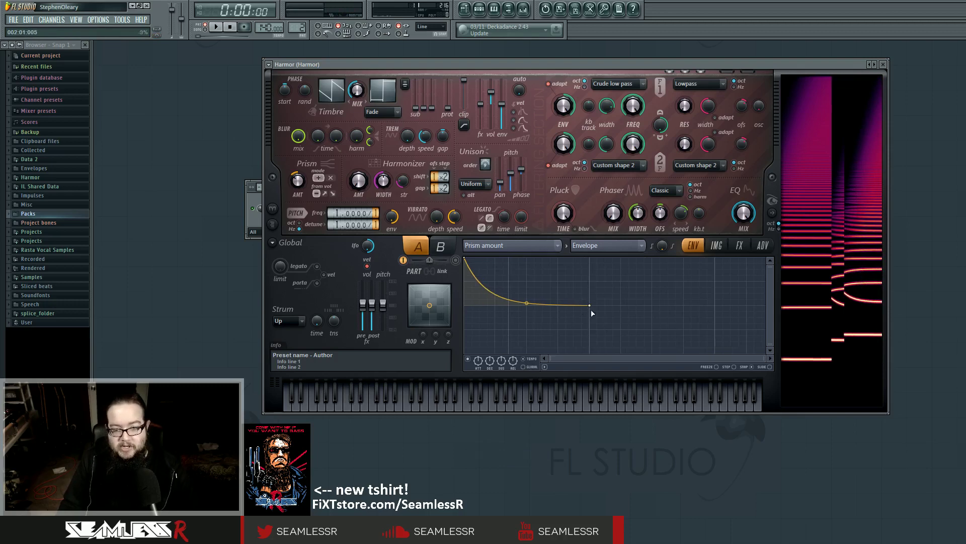
- Lower the project tempo
{"action": "left_click_drag", "start_coordinate": [265, 29], "coordinate": [265, 56]}
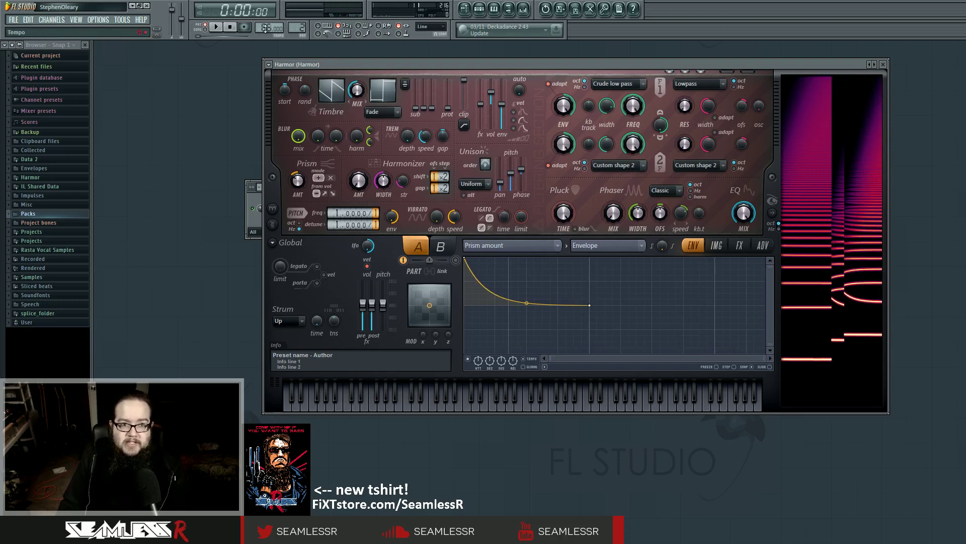